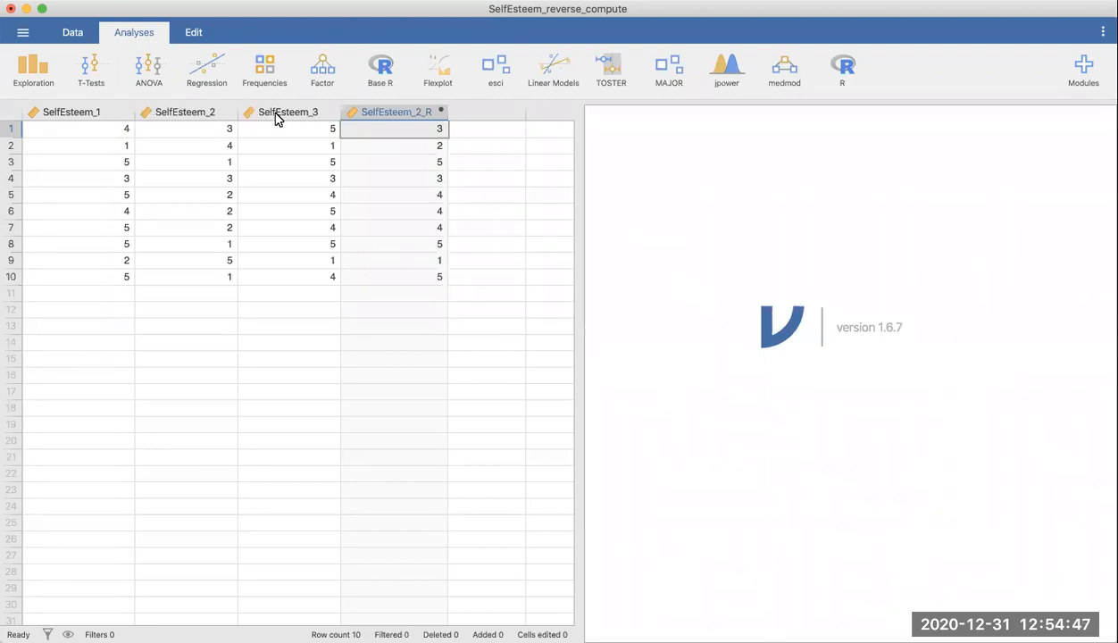
Step: Open and review the setup of each self-esteem variable, including the reverse-scored SelfEsteem_2_R formula, then close the setup
click(73, 114)
double_click(73, 113)
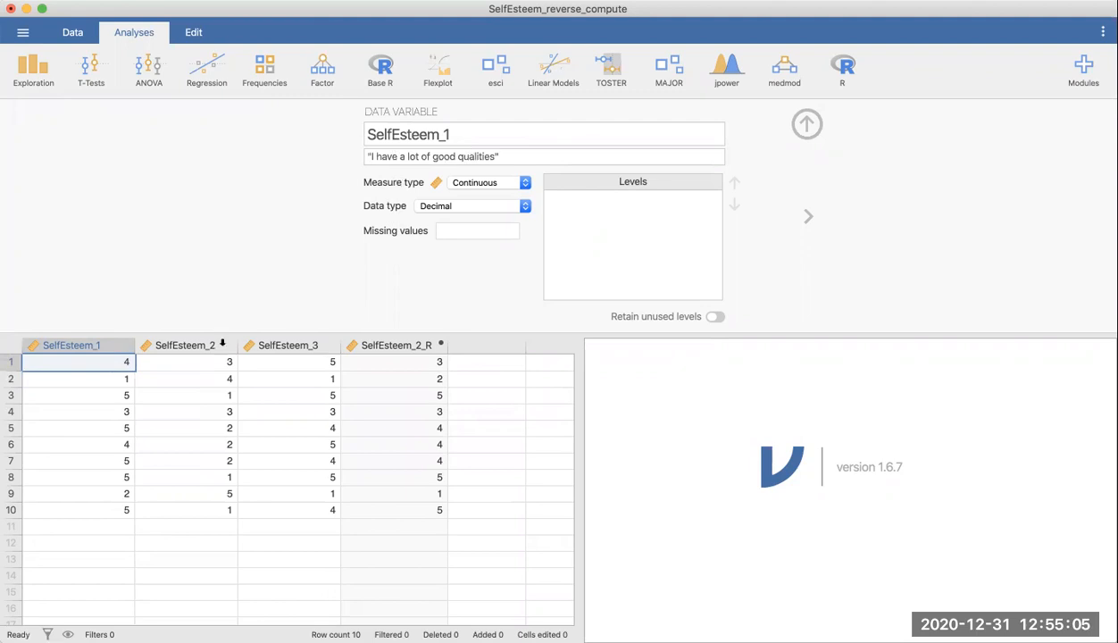
click(172, 345)
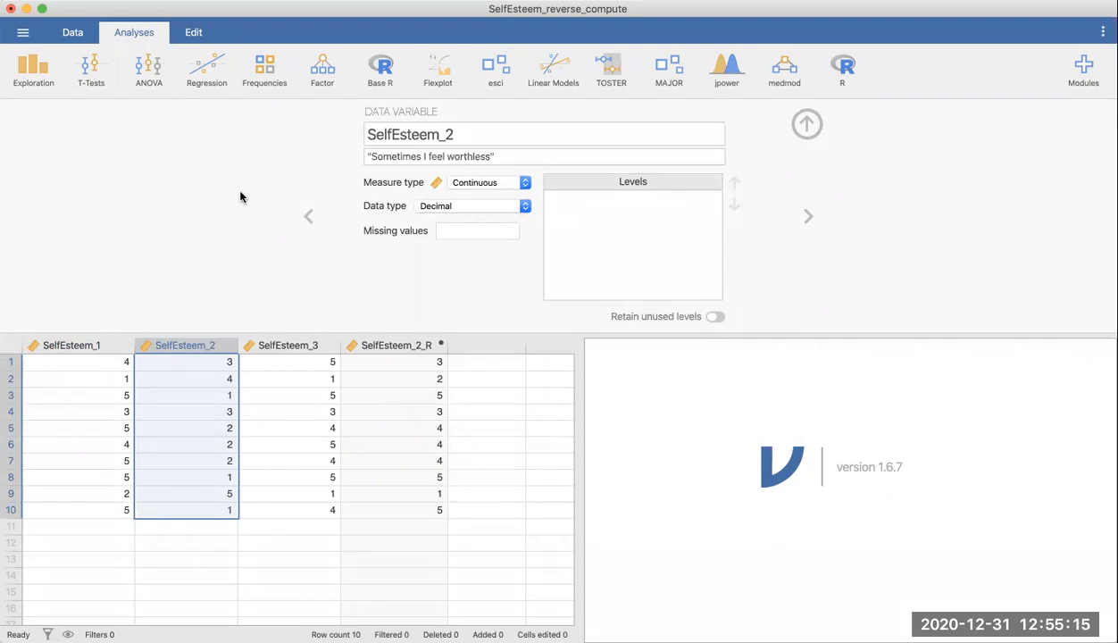
click(284, 348)
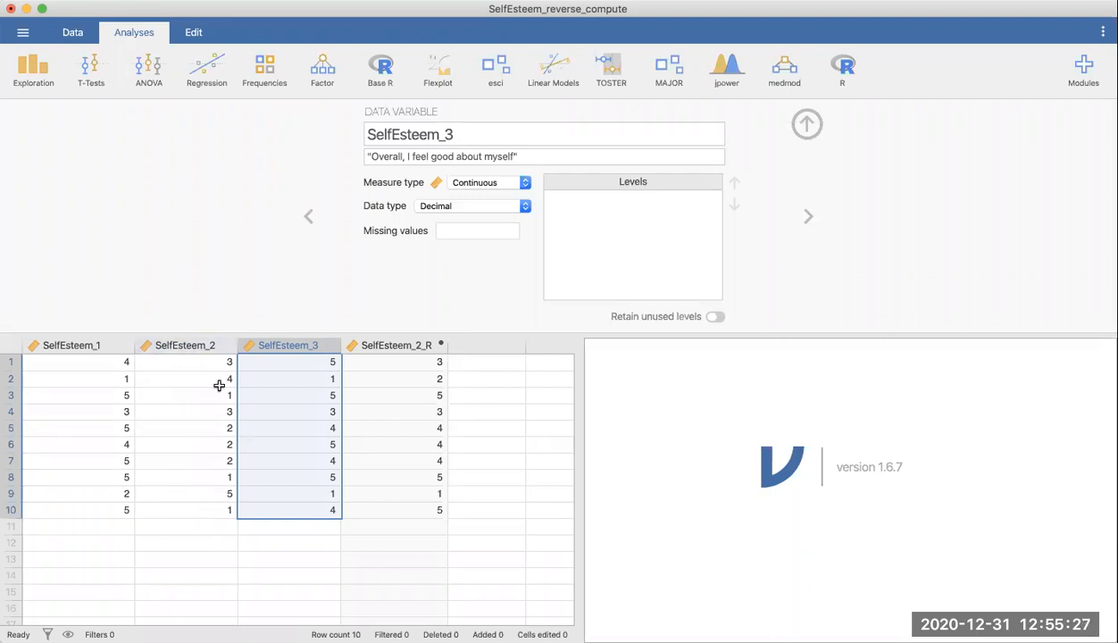
click(195, 332)
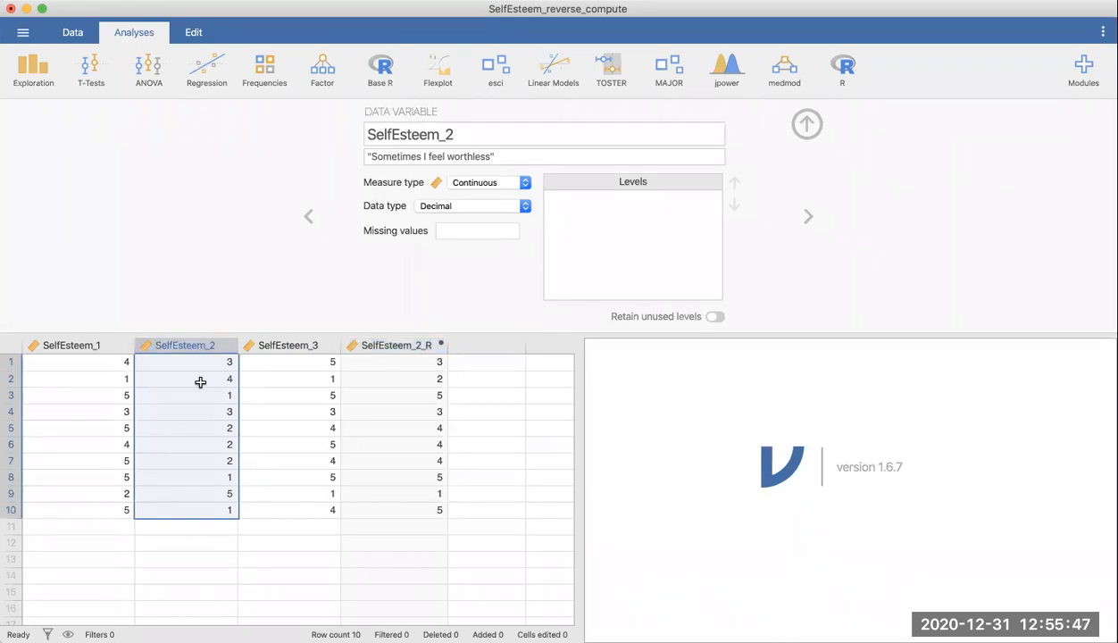
click(390, 350)
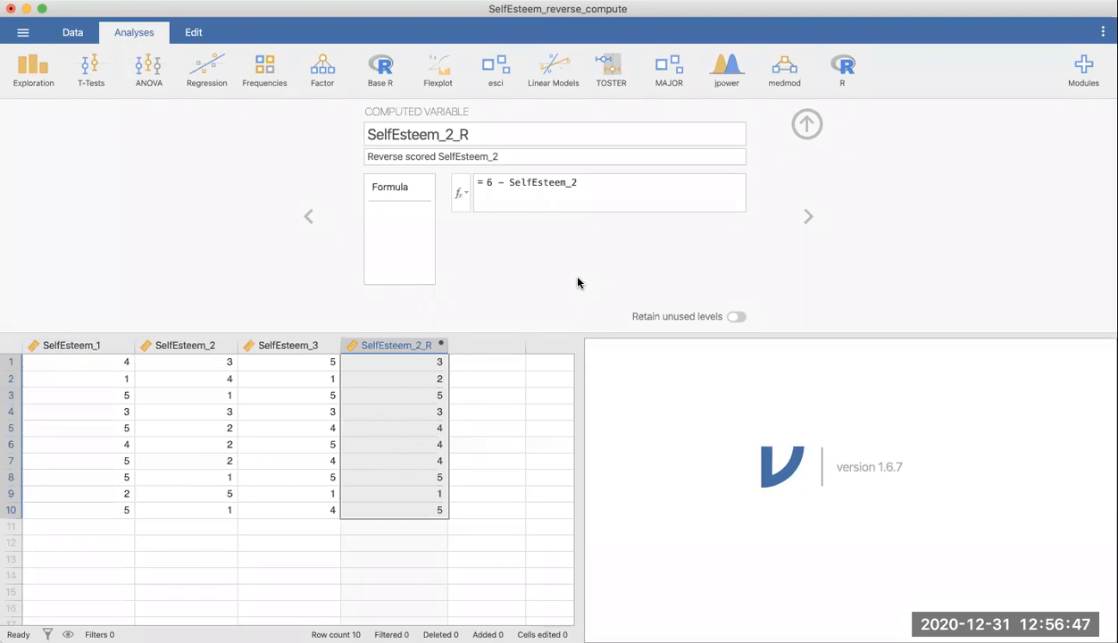
click(807, 124)
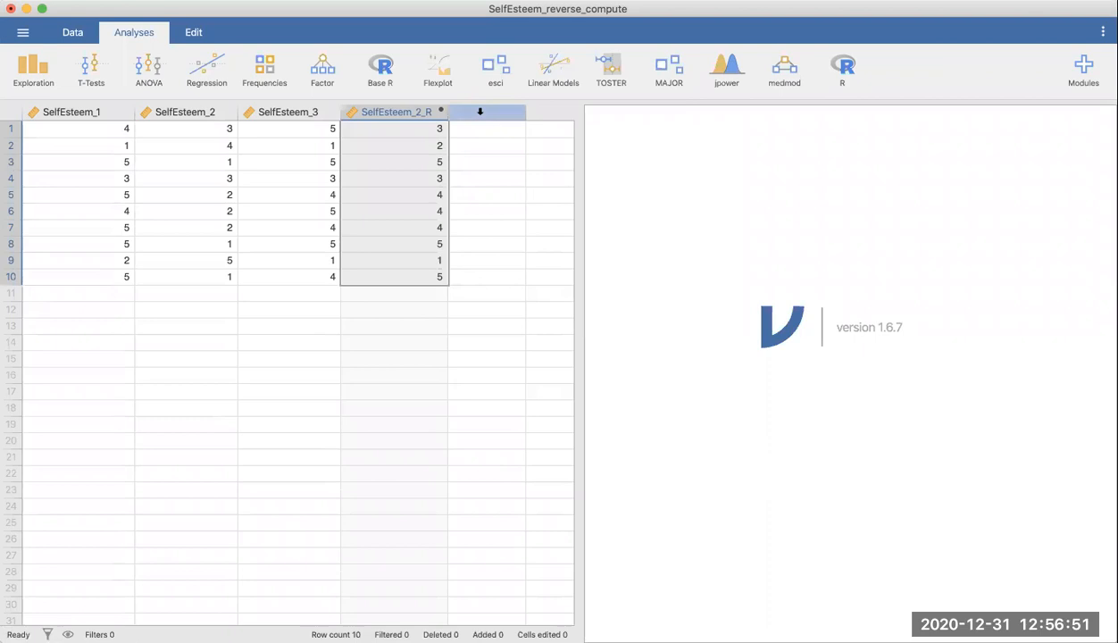
Step: Add a new computed variable in the empty column and name it SelfEsteem_MeanComposite
double_click(479, 112)
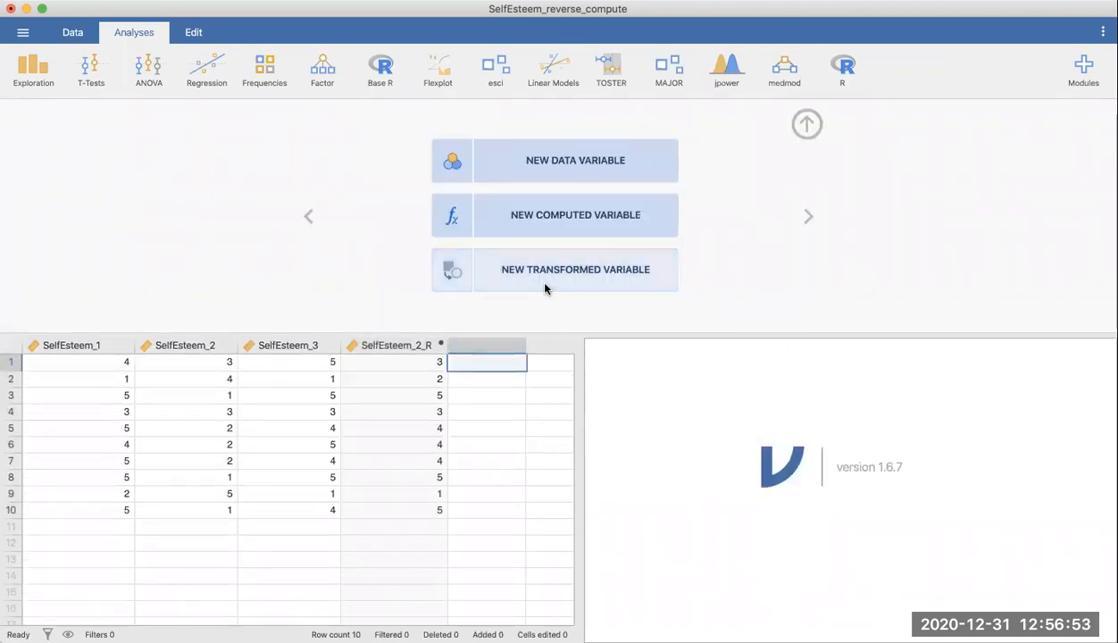
click(574, 227)
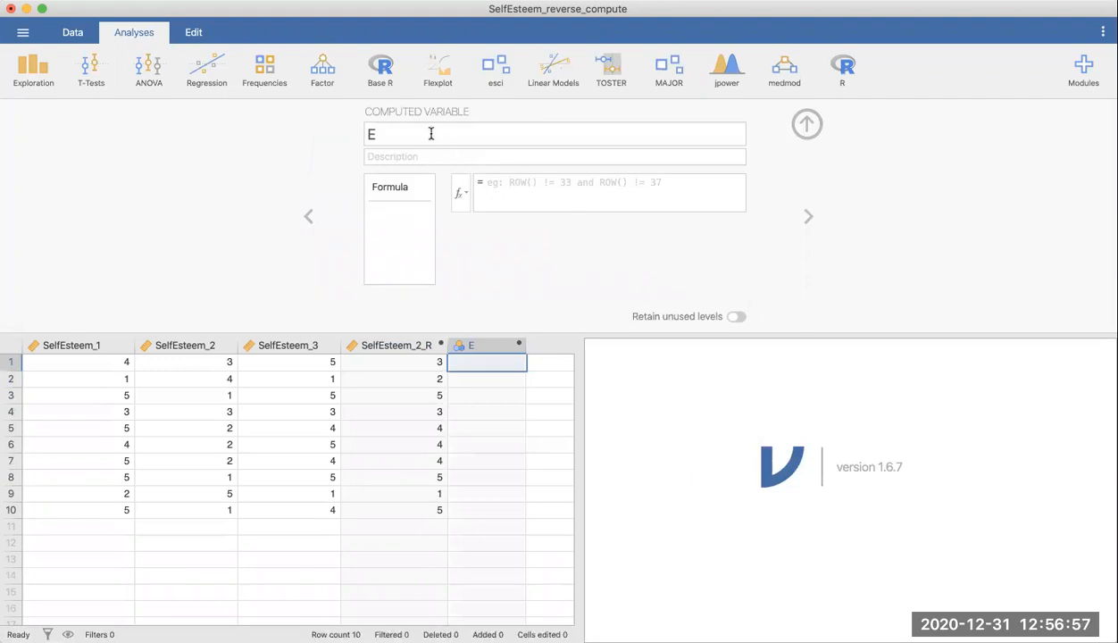
click(431, 133)
key(BackSpace)
text(Se)
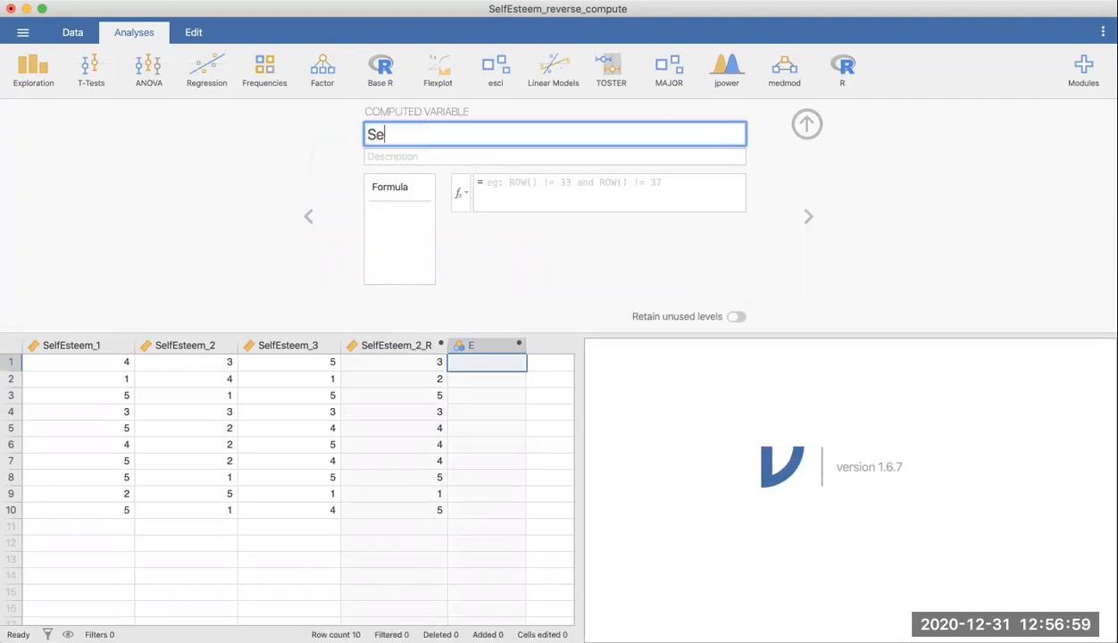
text(lfEsteem_)
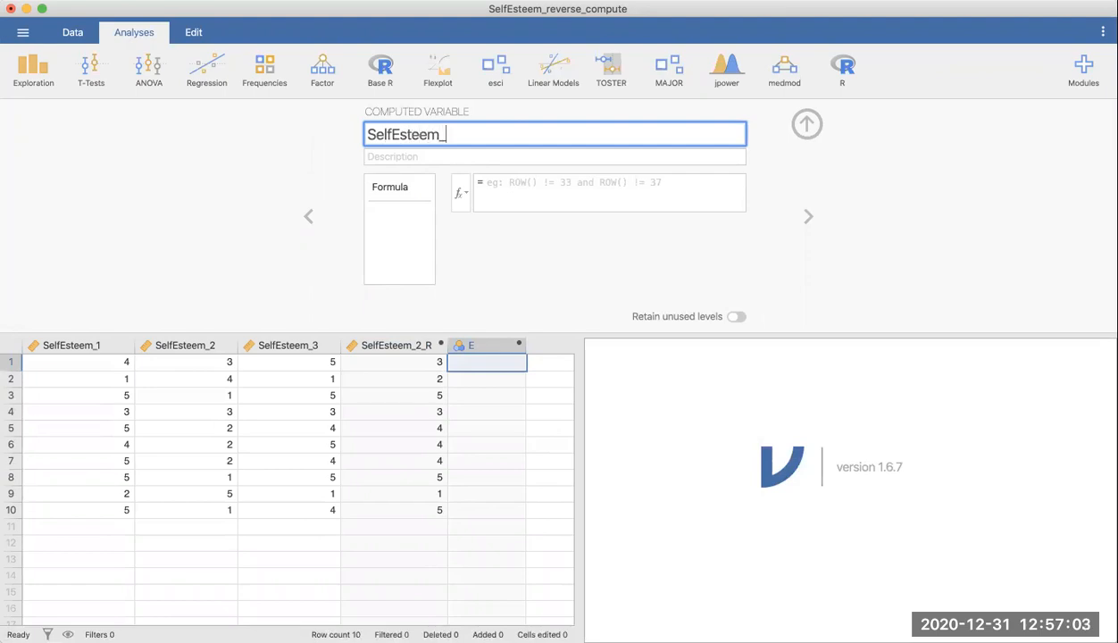
text(MeanComposite)
Step: Give the variable the description "A mean composite variable for self-esteem"
click(444, 163)
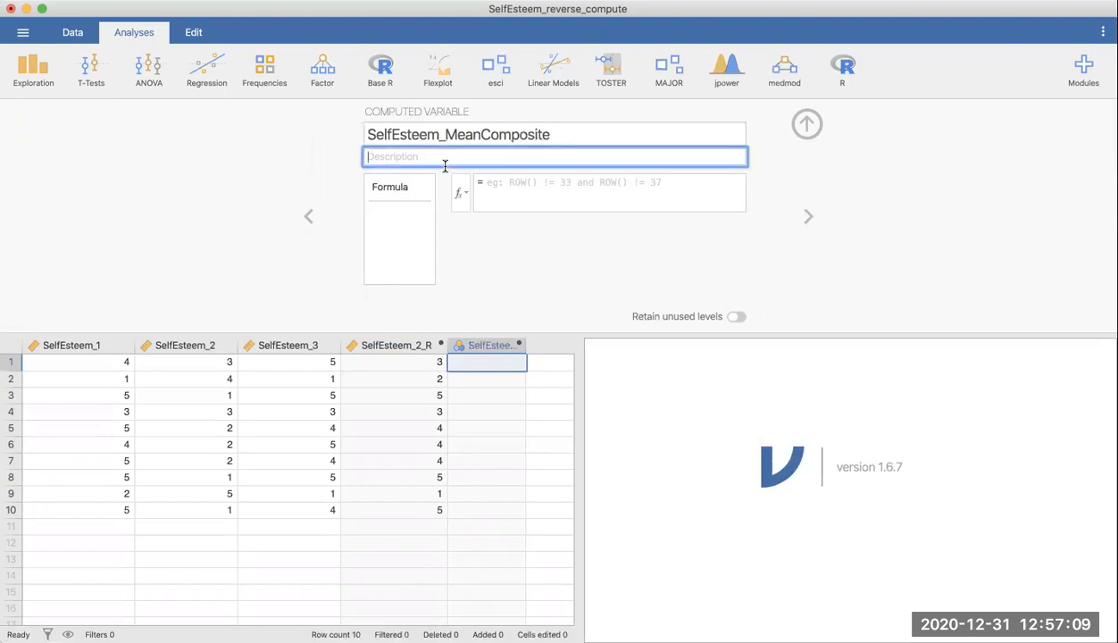
text(a)
key(BackSpace)
text(A M)
key(BackSpace)
text(mean composite variable for self-esteem)
Step: Enter the formula MEAN(SelfEsteem_1,SelfEsteem_2_R,SelfEsteem_3) for the composite and apply it
click(592, 192)
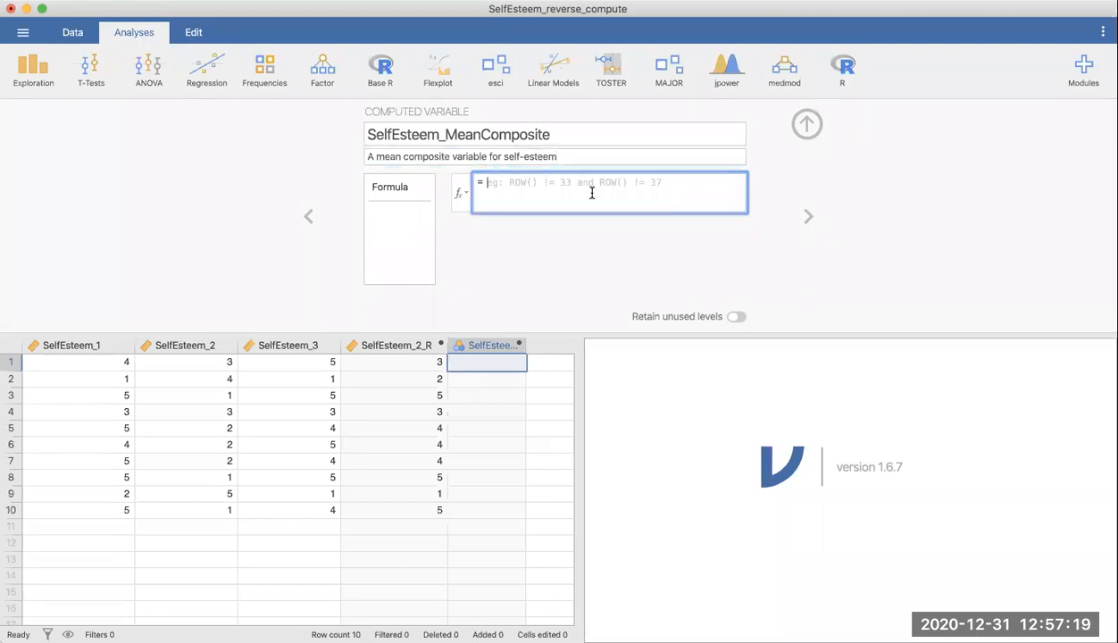
click(459, 193)
scroll(522, 285, down, 5)
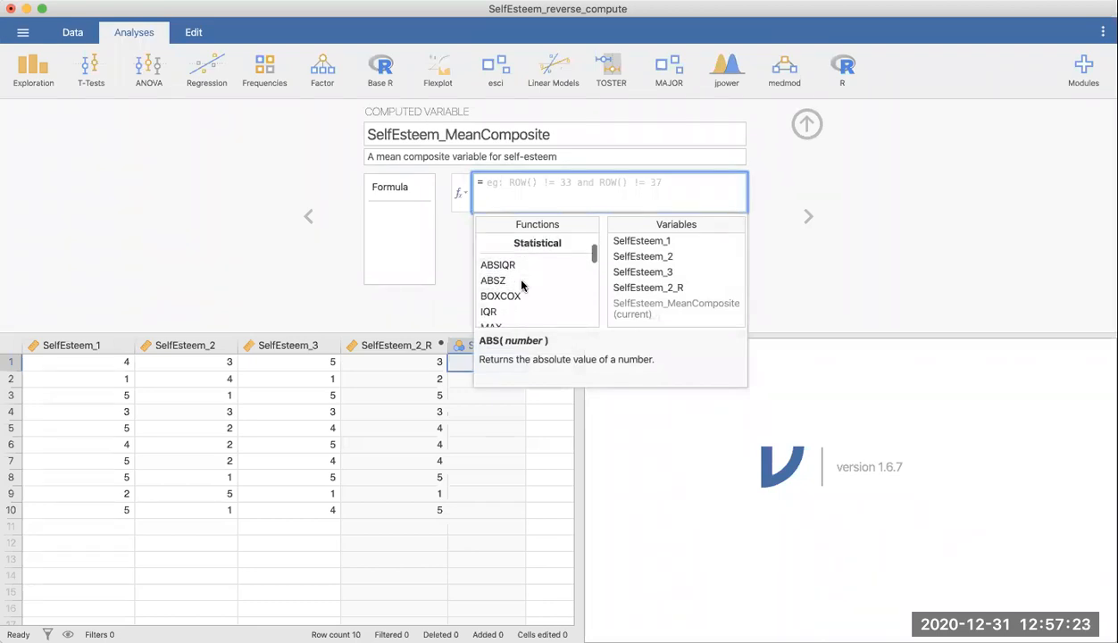
click(509, 271)
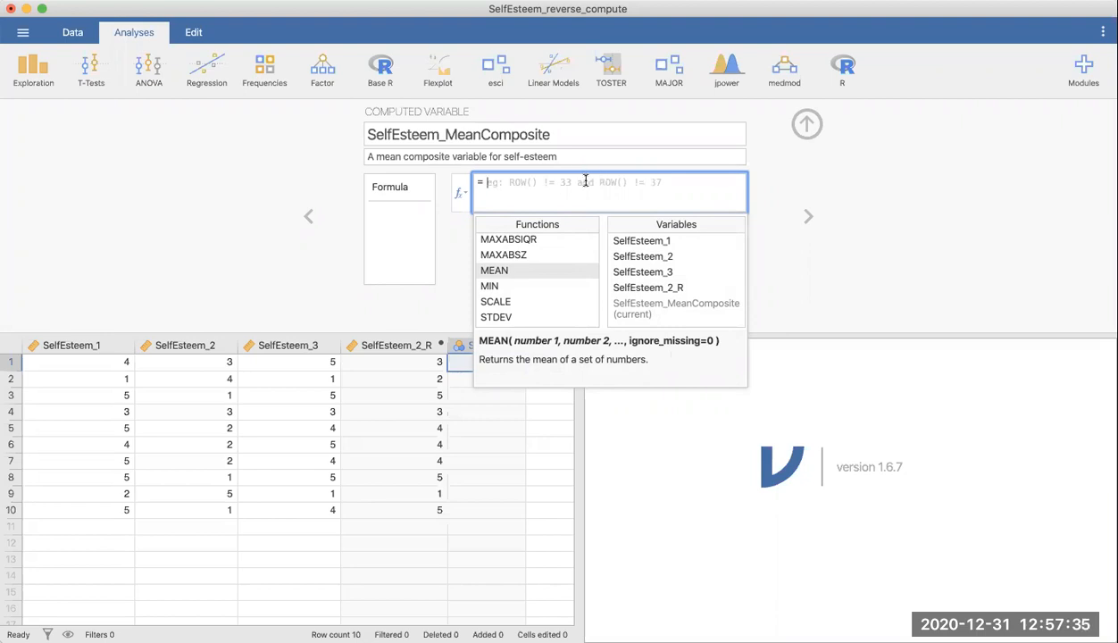
text(MEAN()
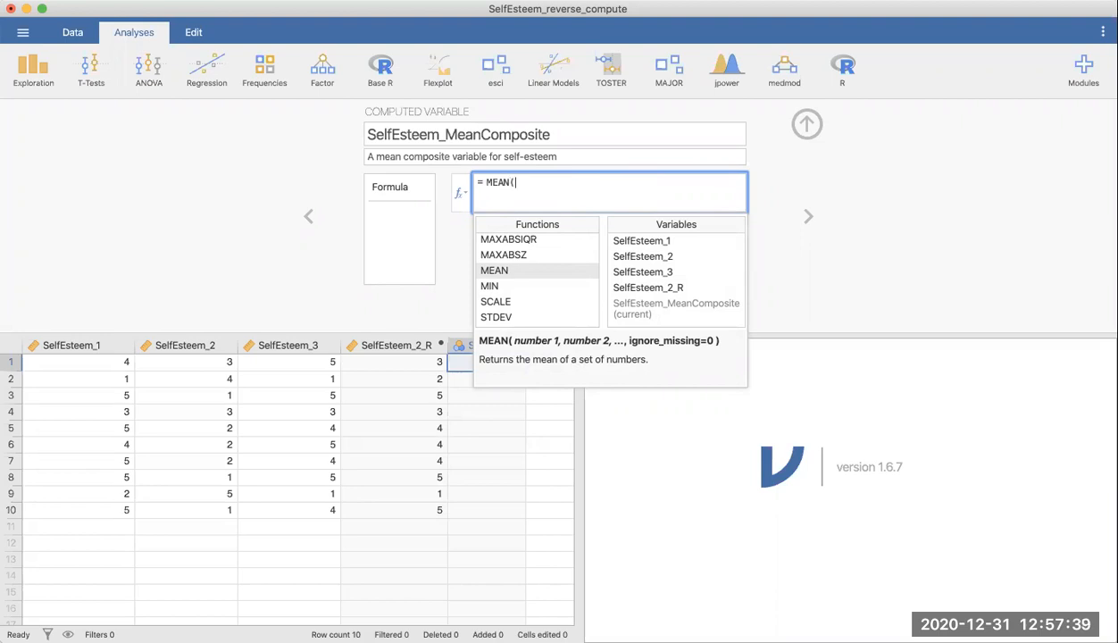
click(696, 242)
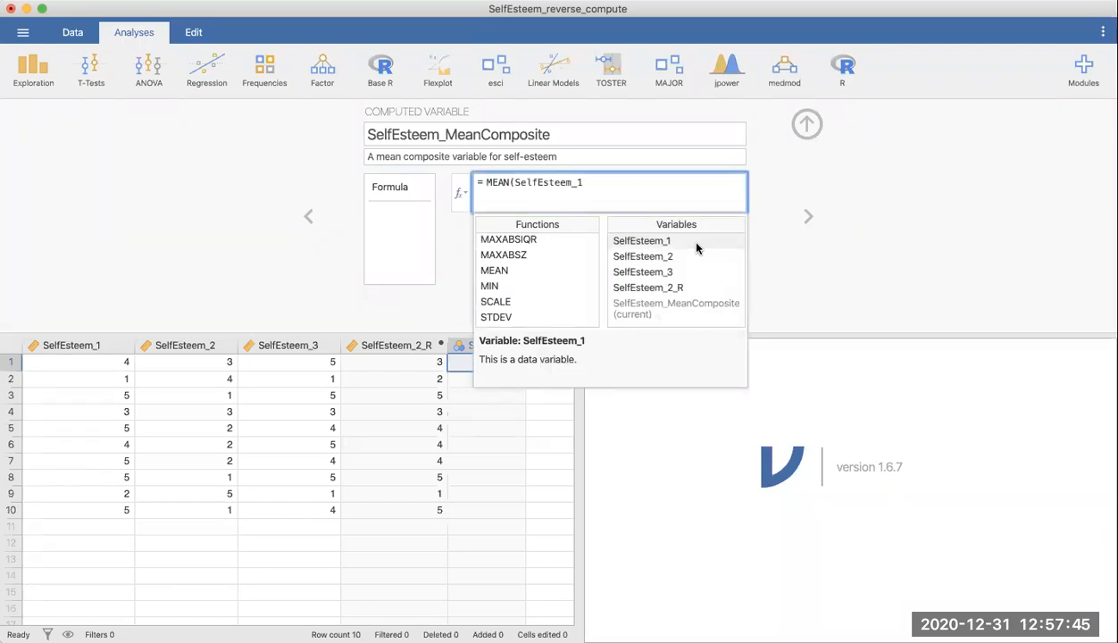
text(,)
double_click(684, 288)
text(,)
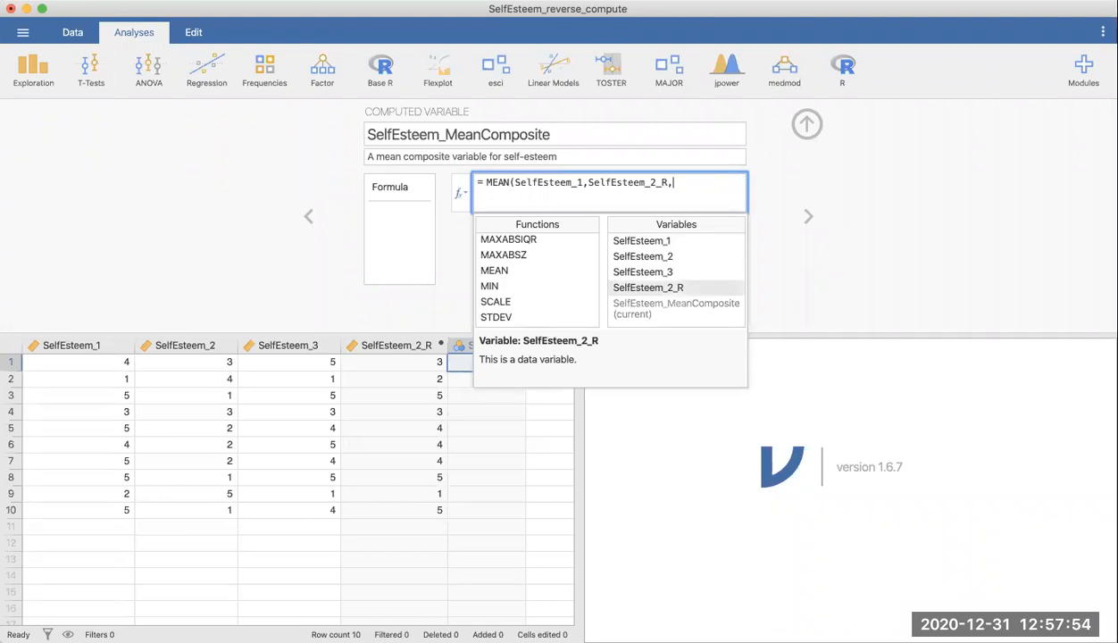
double_click(687, 268)
text())
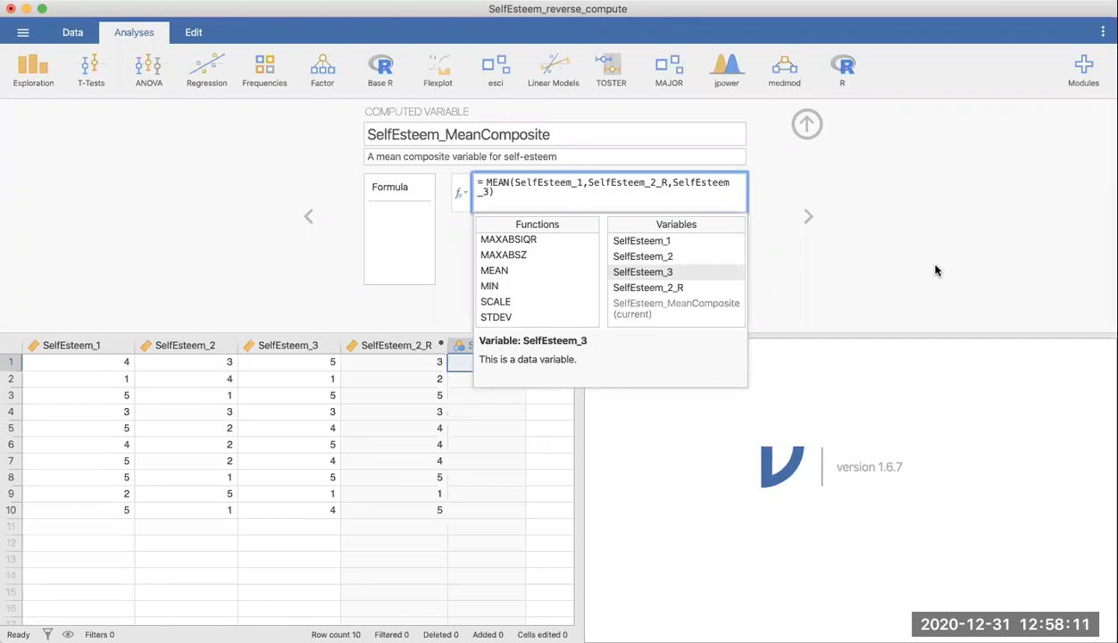
key(Return)
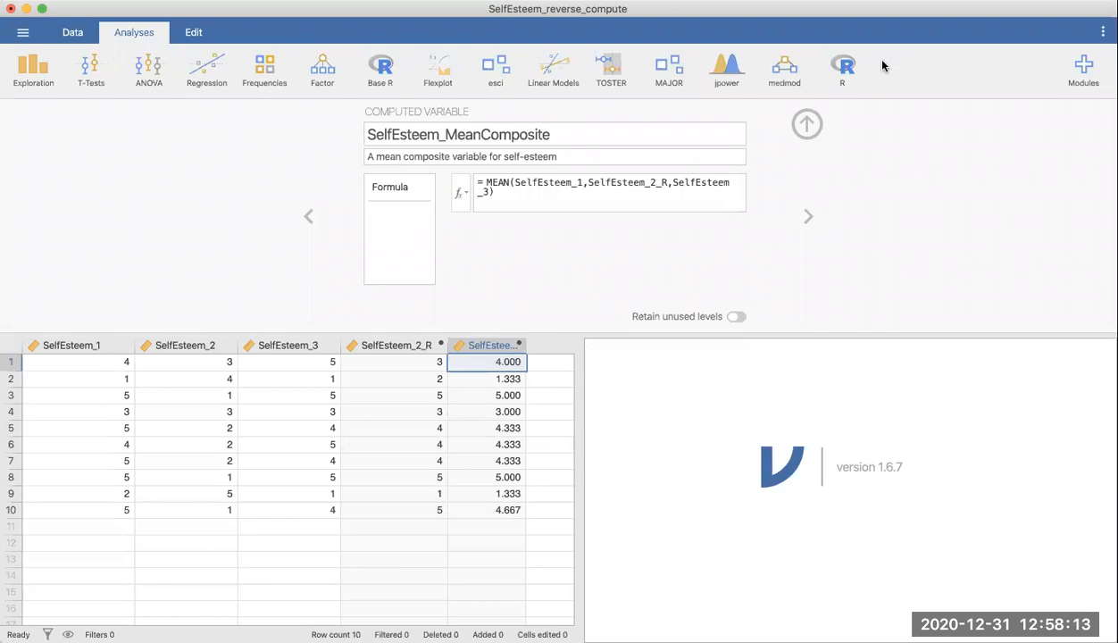
Step: Close the variable setup and widen the SelfEsteem_MeanComposite column until its full name shows
click(806, 124)
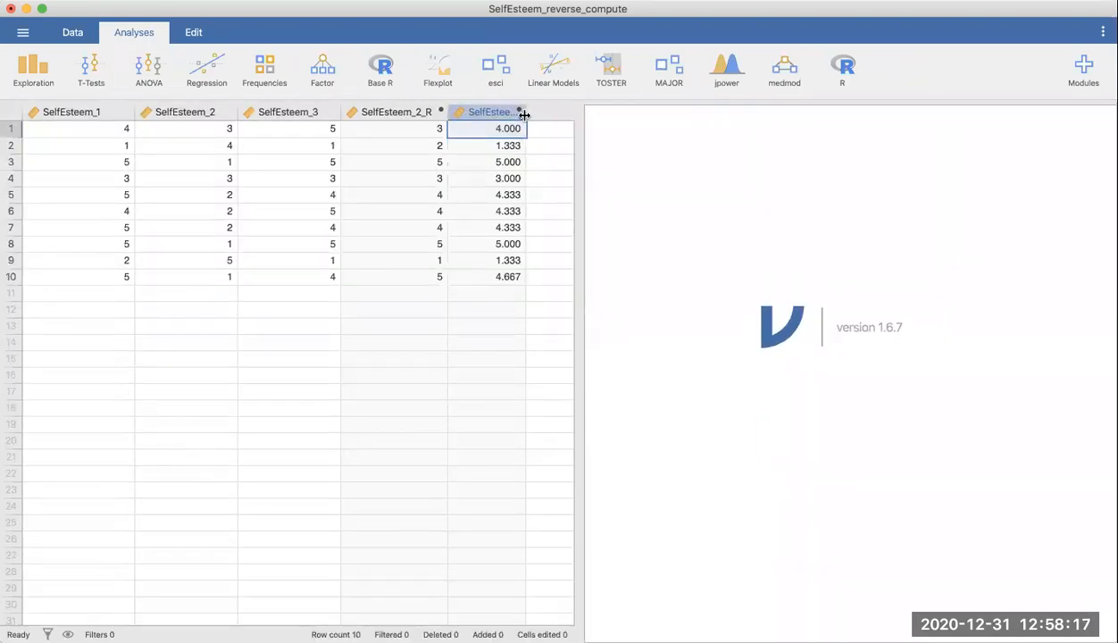
drag(525, 115, 662, 116)
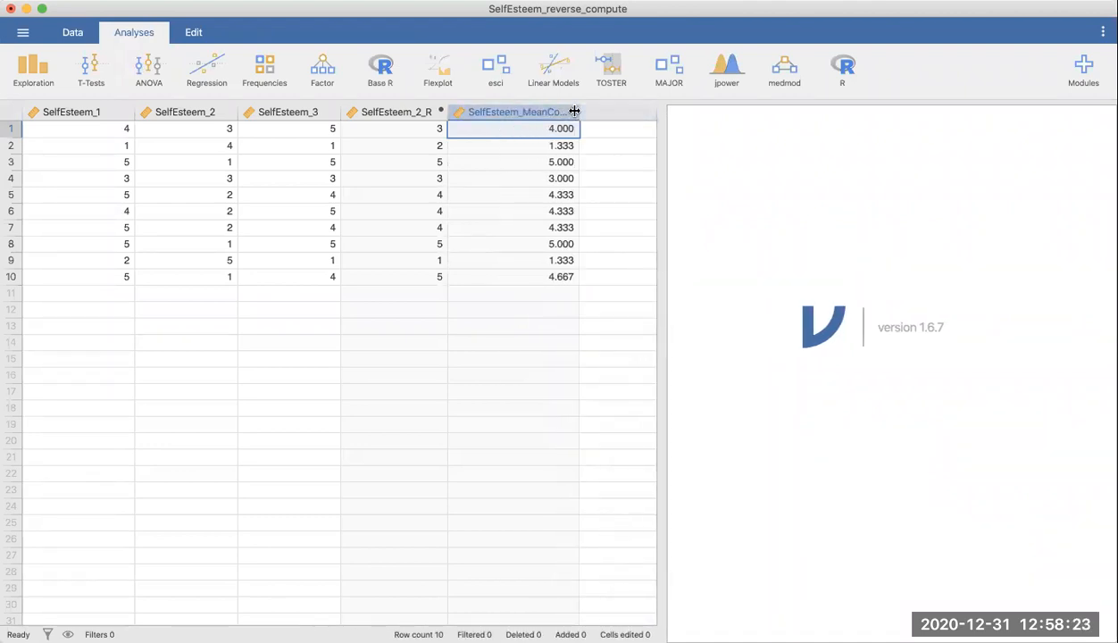
drag(574, 110, 615, 112)
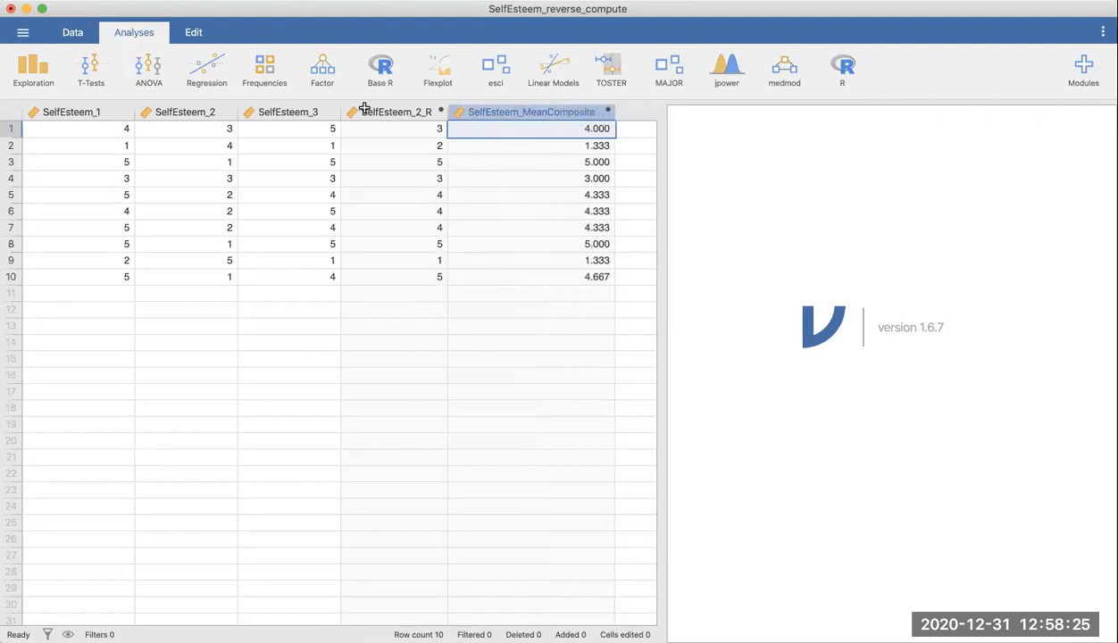